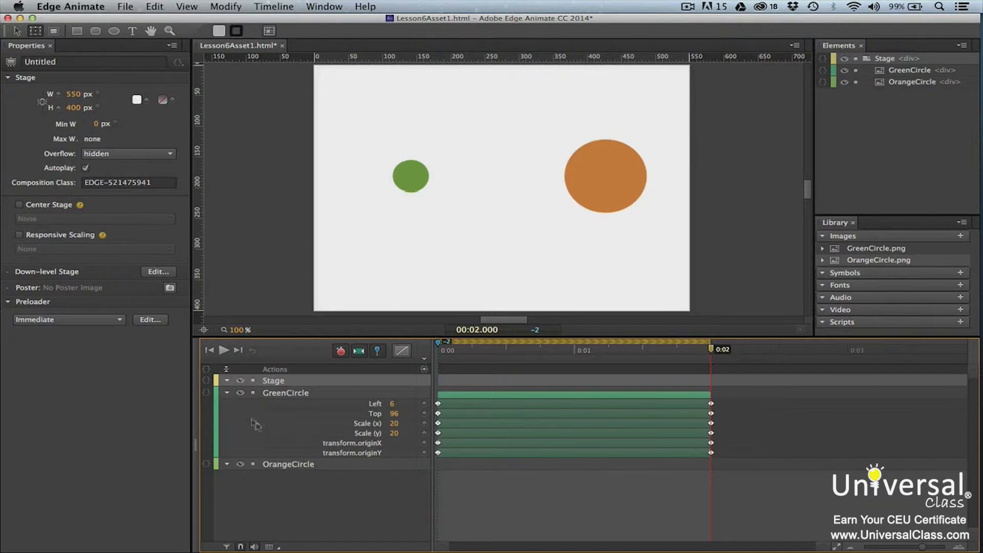
Step: Collapse GreenCircle's animated properties in the timeline and adjust the timeline zoom, starting by fitting the whole animation in view
left_click(228, 393)
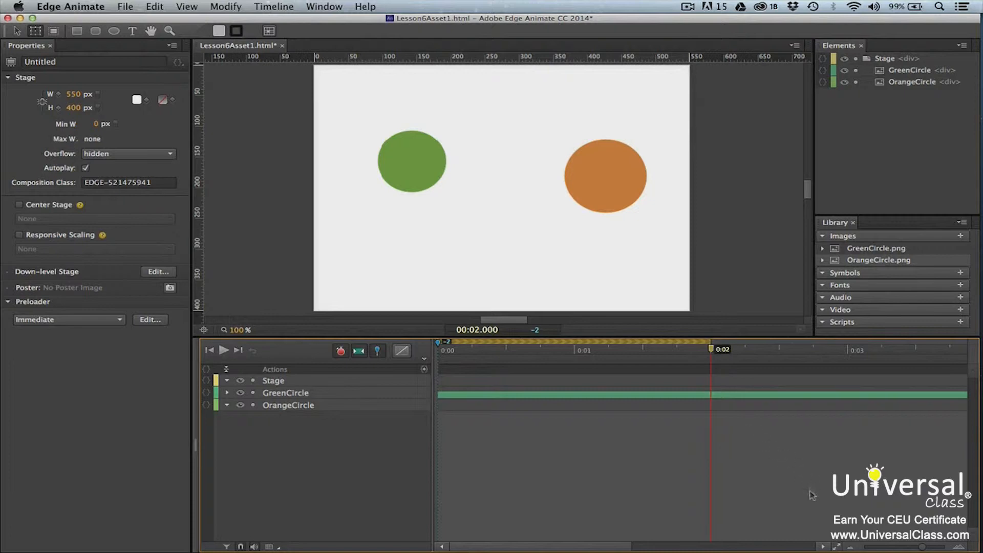
left_click(837, 547)
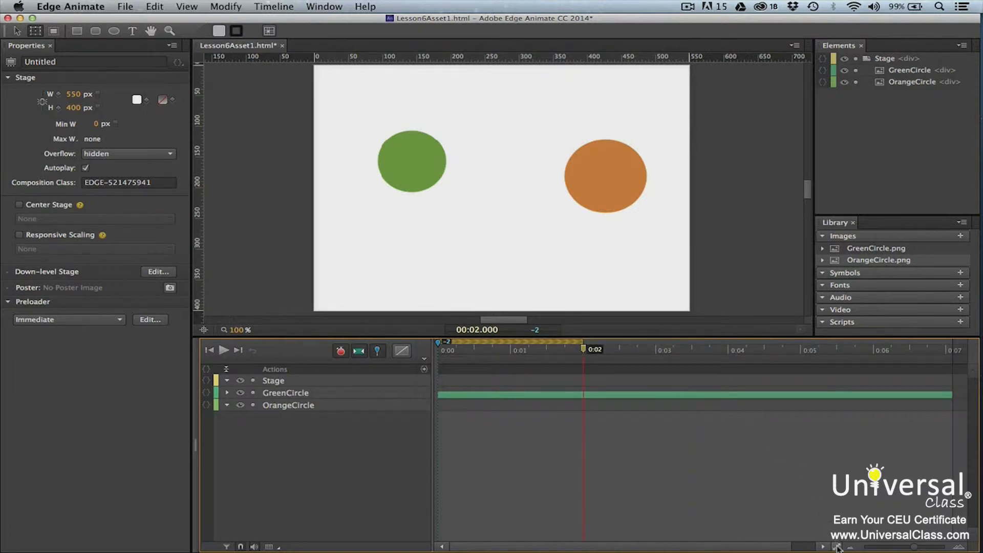
left_click(837, 547)
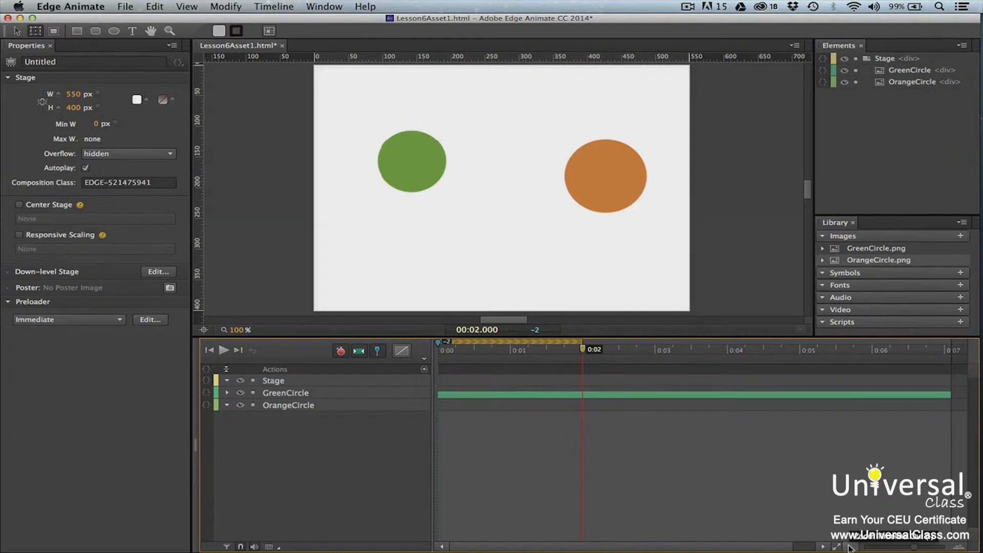
left_click(848, 546)
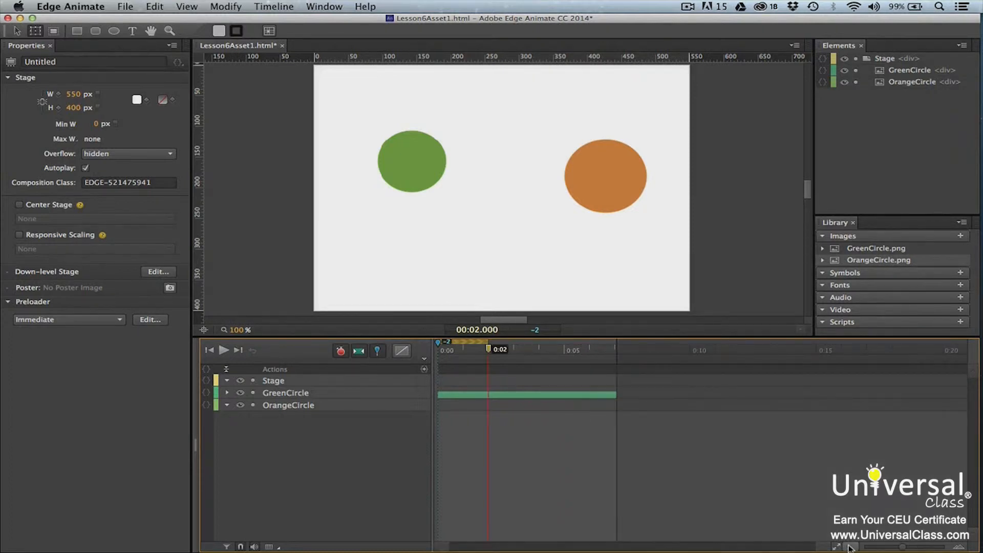
left_click(956, 547)
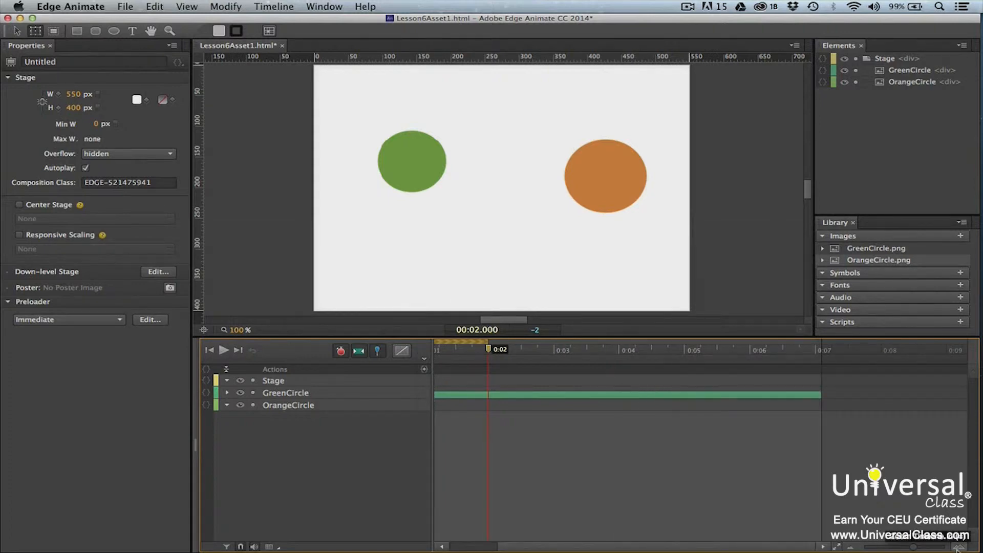
Step: Swap the green circle's source image for OrangeCircle.png from the library assets
left_click(360, 190)
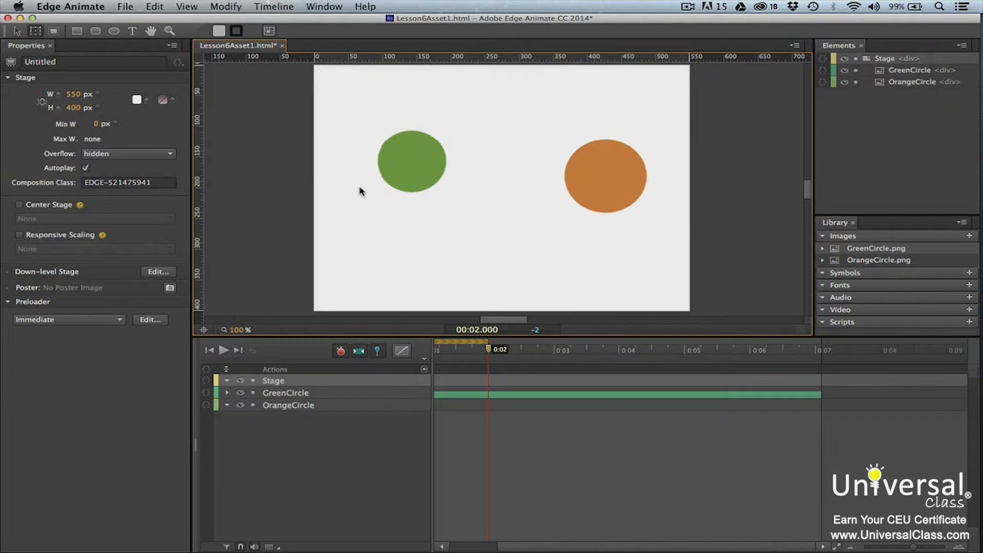
left_click(395, 162)
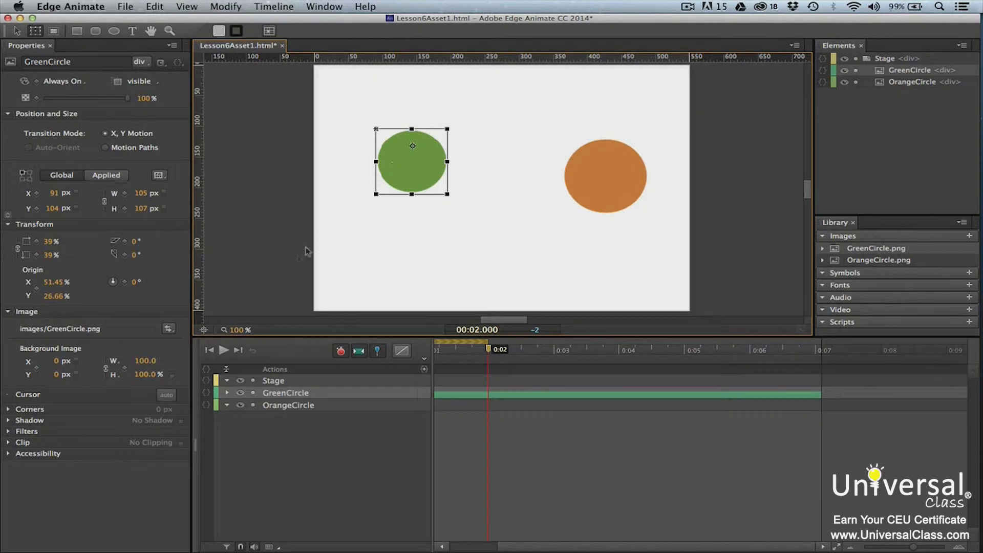
left_click(169, 330)
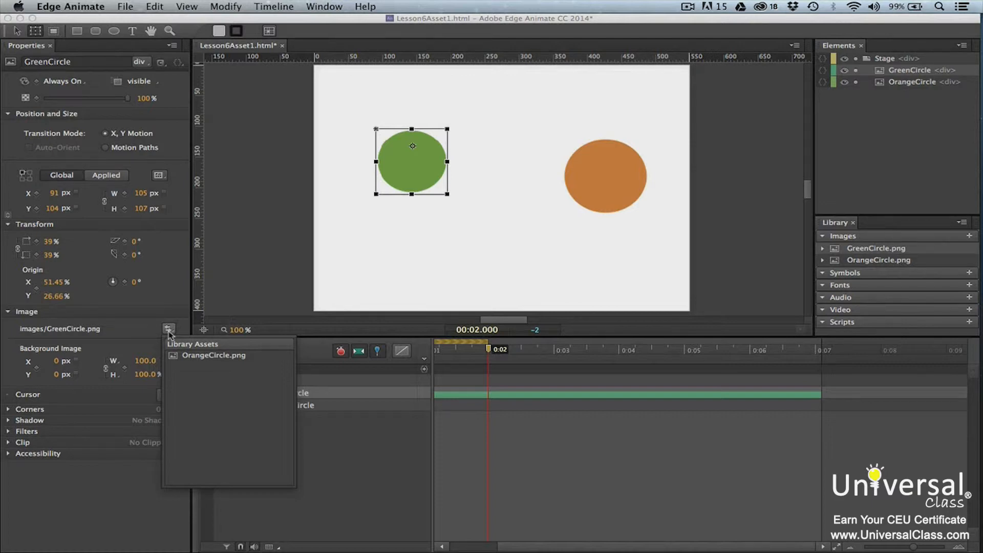
left_click(196, 356)
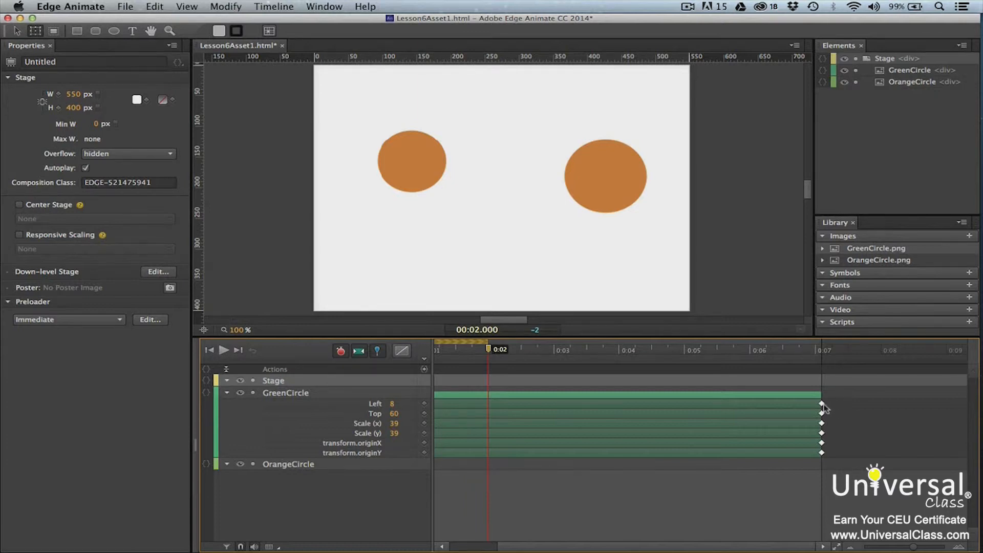
Step: Copy GreenCircle's ending keyframes for Left, Top and Scale (x) together
left_click(821, 404)
left_click(821, 413, "shift")
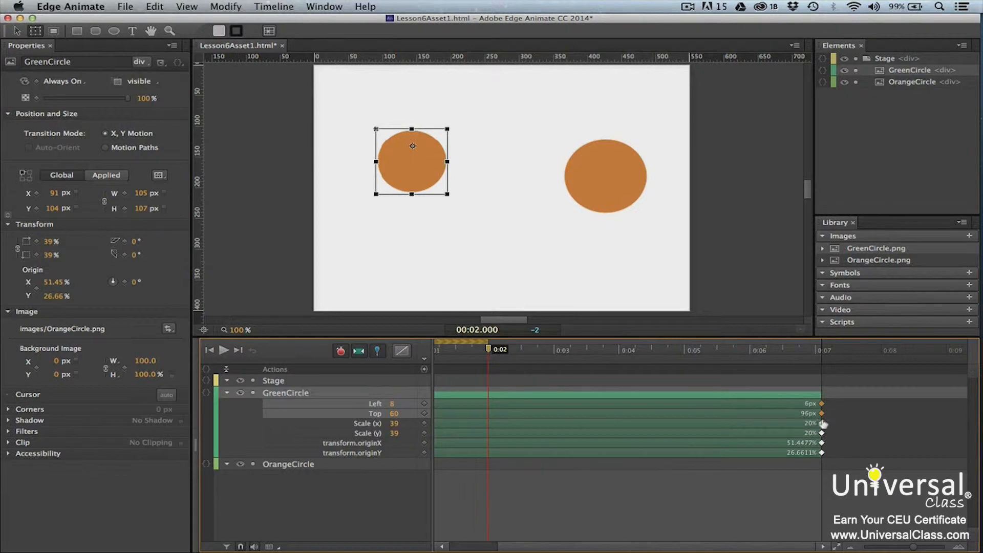
left_click(821, 422, "shift")
right_click(822, 425)
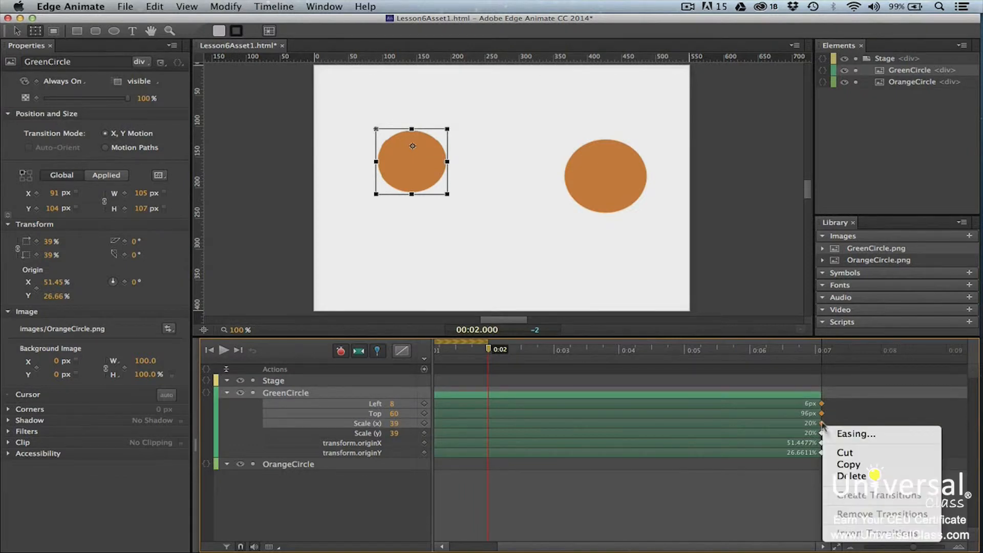
left_click(844, 465)
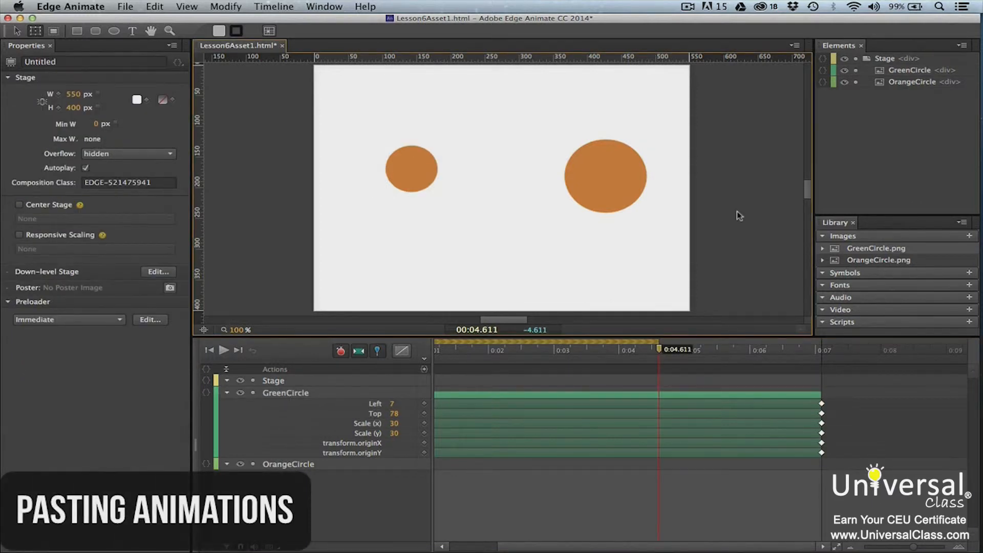
Step: Paste the copied keyframes onto OrangeCircle at 0:05.500 and bring up the Paste Special options for it
left_click(616, 181)
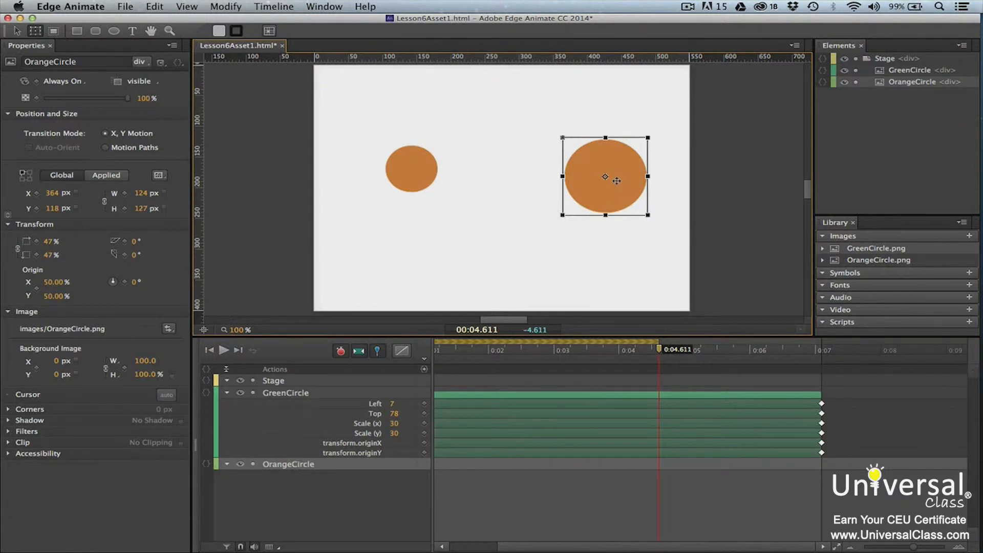
left_click_drag(659, 349, 717, 348)
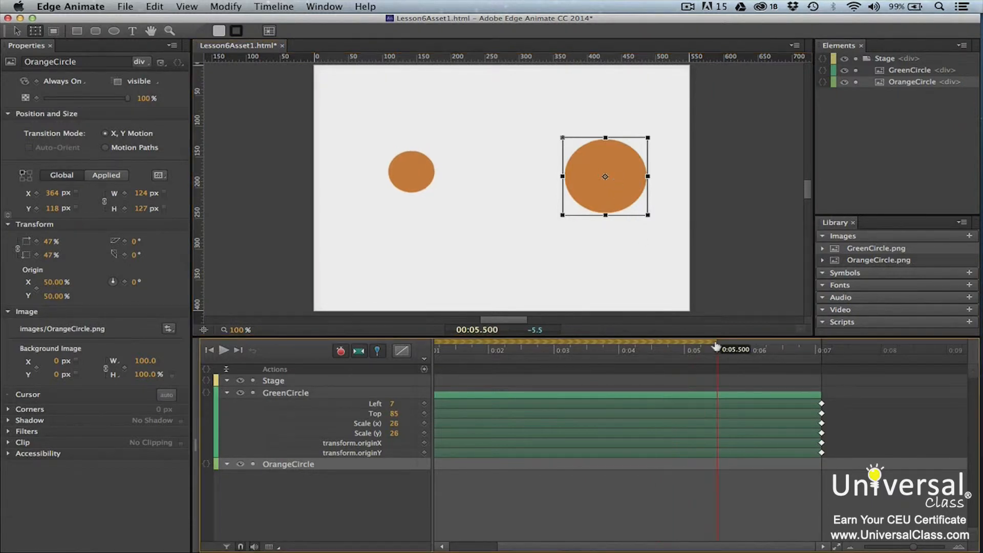
right_click(692, 466)
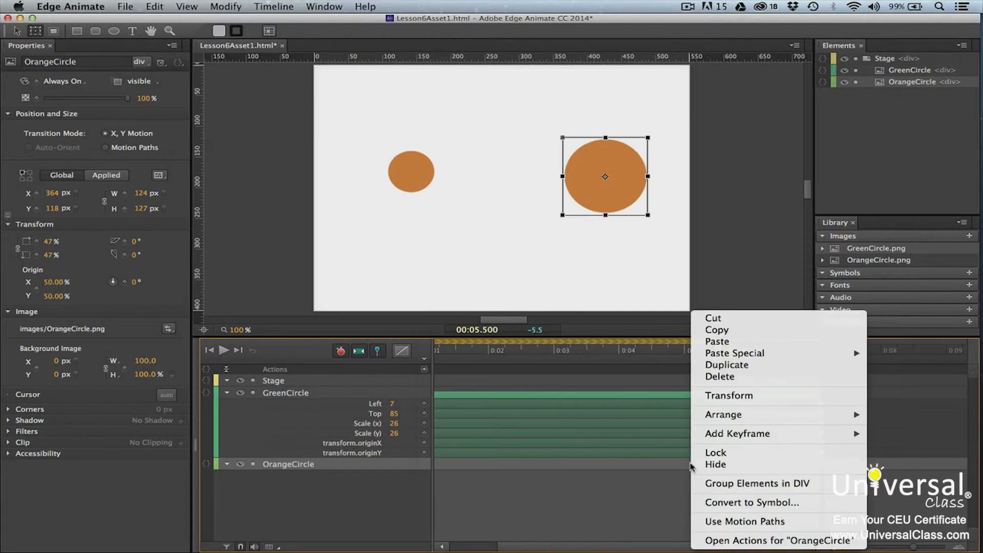
left_click(723, 345)
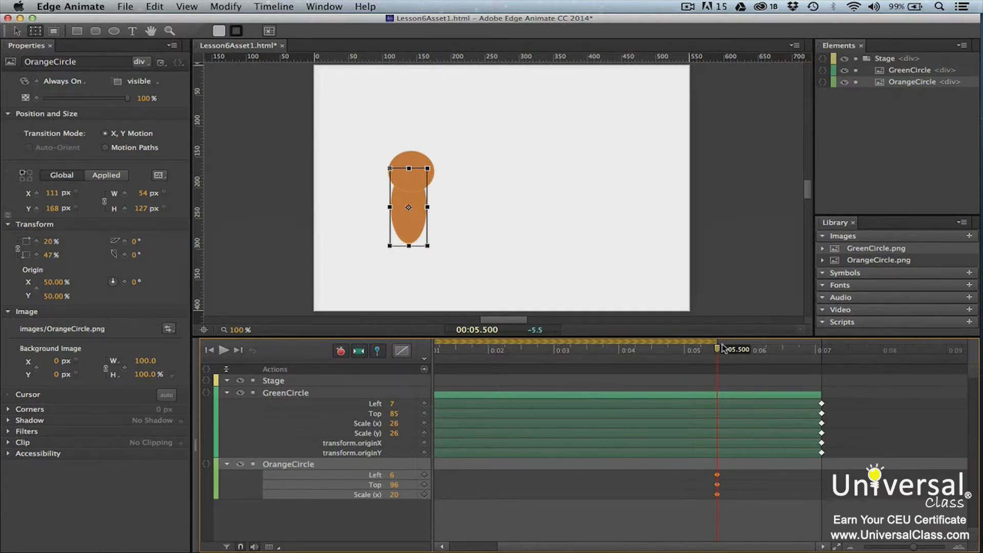
right_click(719, 471)
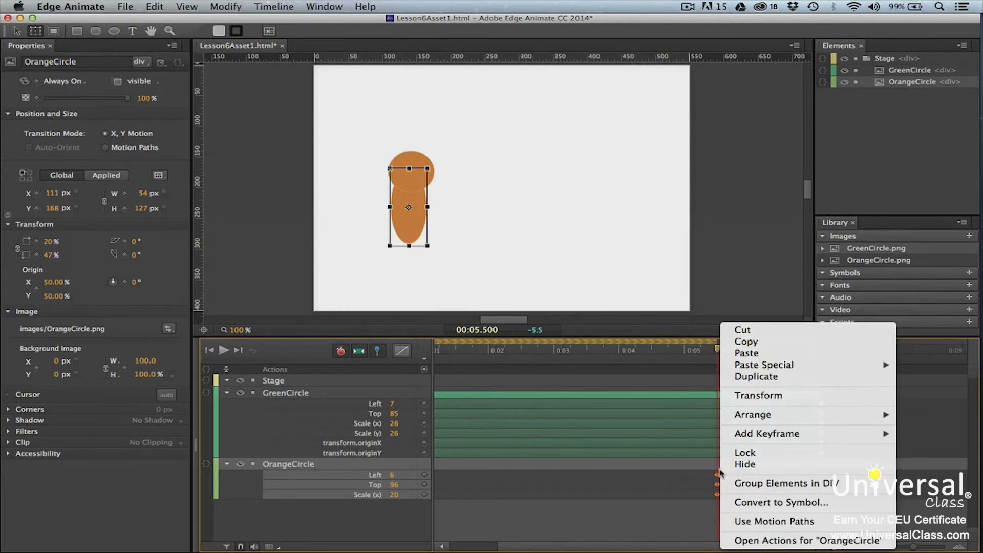
mouse_move(795, 371)
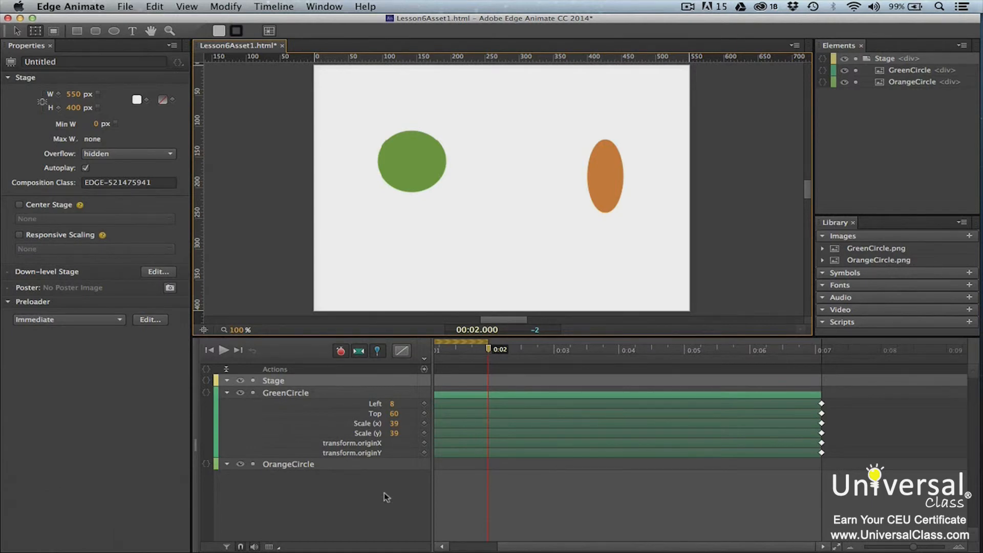
Step: Apply Ease In Bounce easing to all of GreenCircle's transitions and play back the animation
left_click(391, 397)
right_click(457, 397)
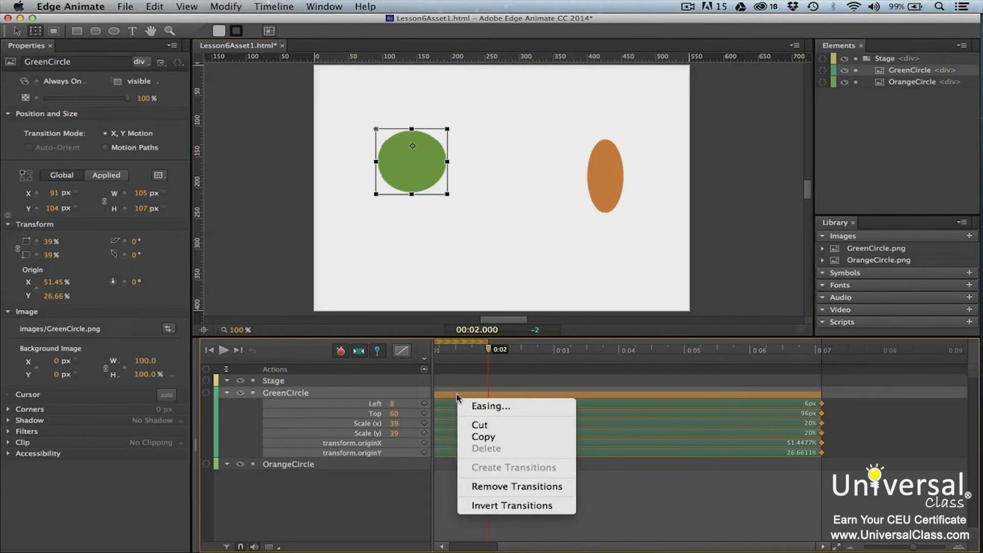
left_click(483, 406)
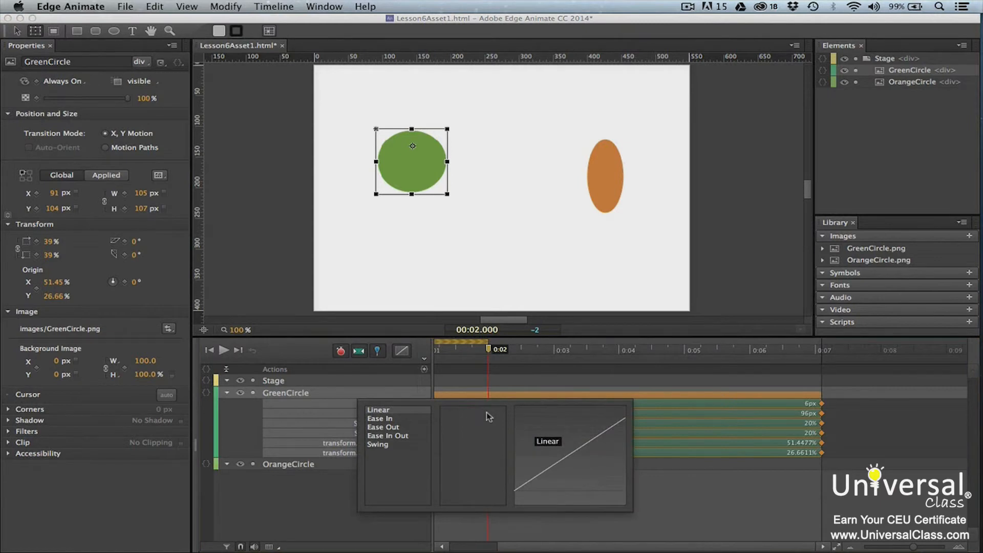
left_click(386, 420)
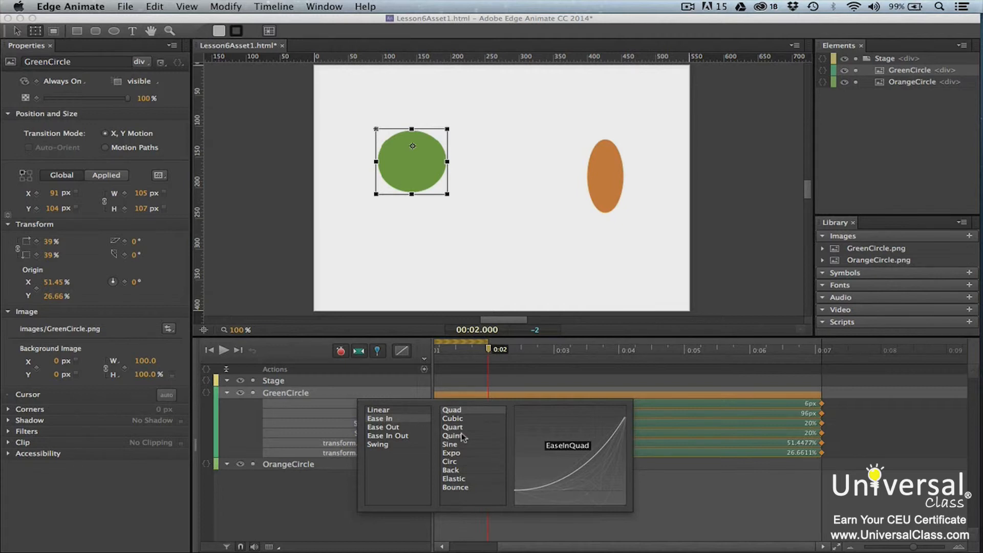
left_click(466, 489)
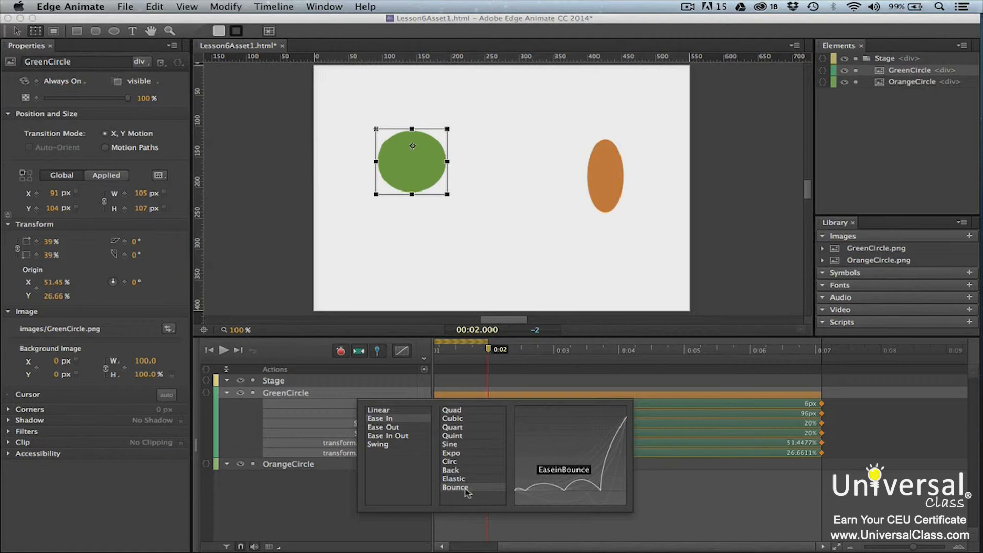
left_click(681, 490)
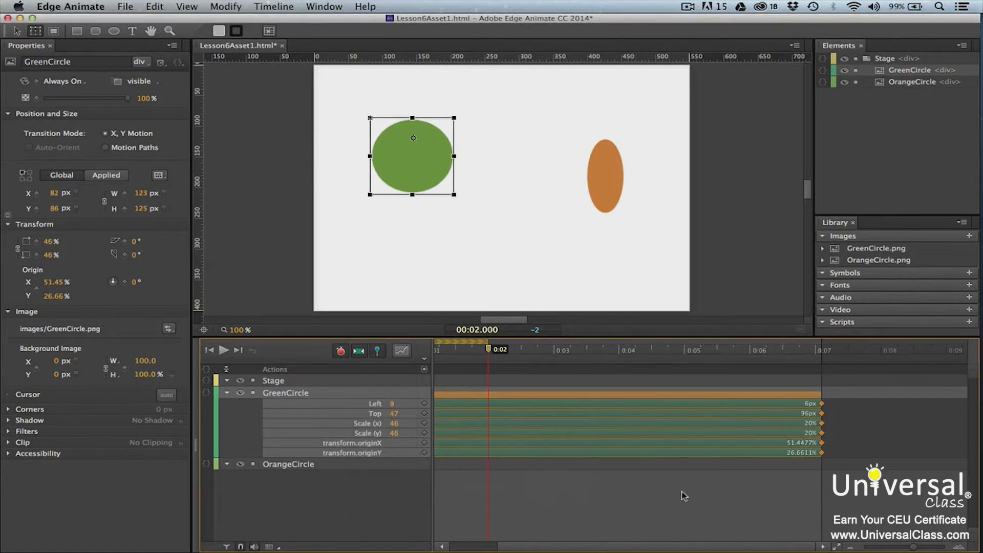
key("space")
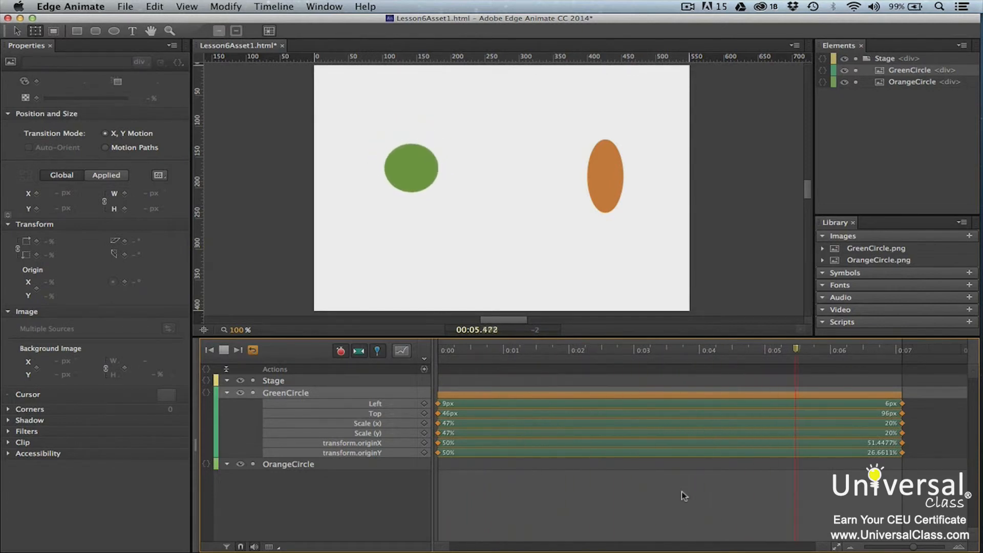
key("space")
Step: Use the Clipping tool at 0:05.796 to crop the green circle's right side to a clip of about (0, 188.8, 270, 0)
left_click(260, 104)
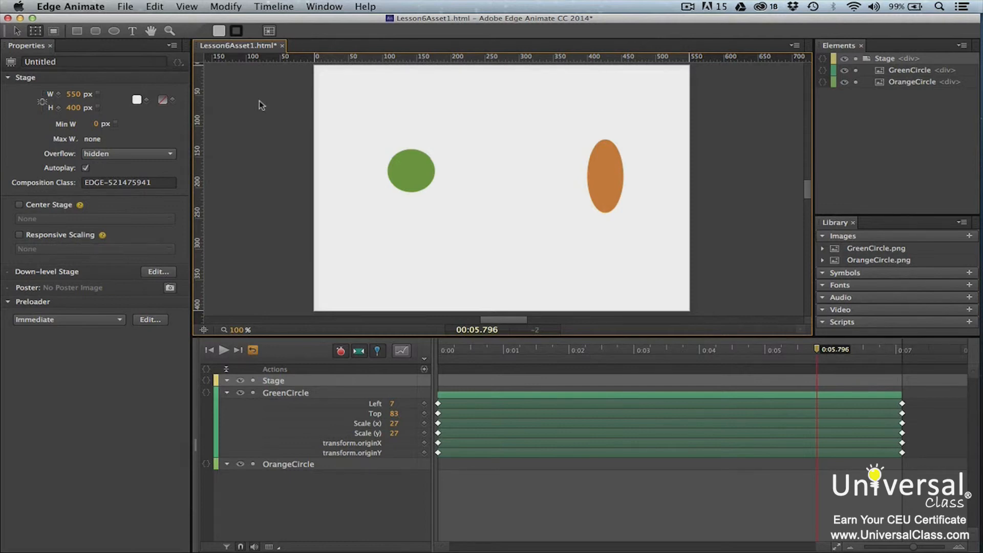
left_click(54, 31)
left_click(420, 167)
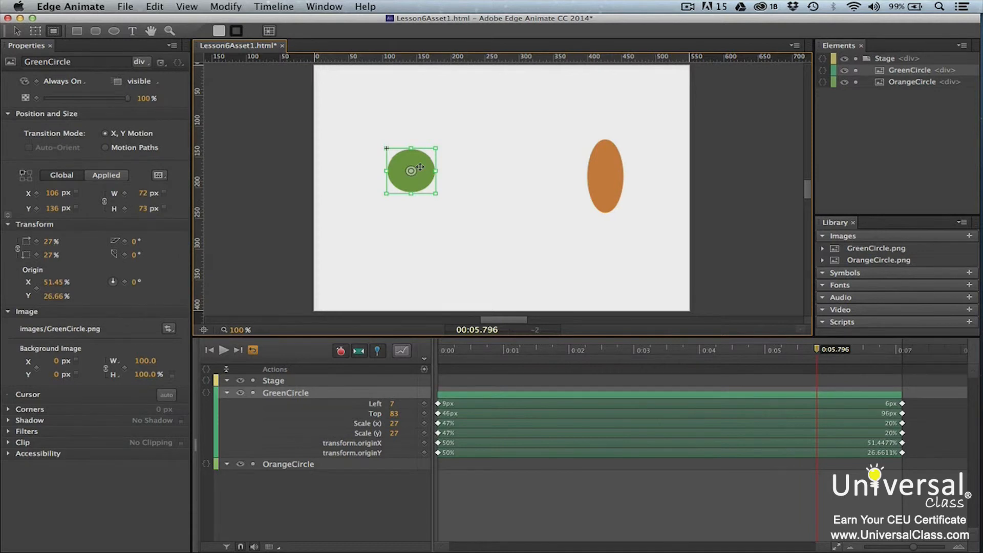
left_click_drag(435, 170, 421, 170)
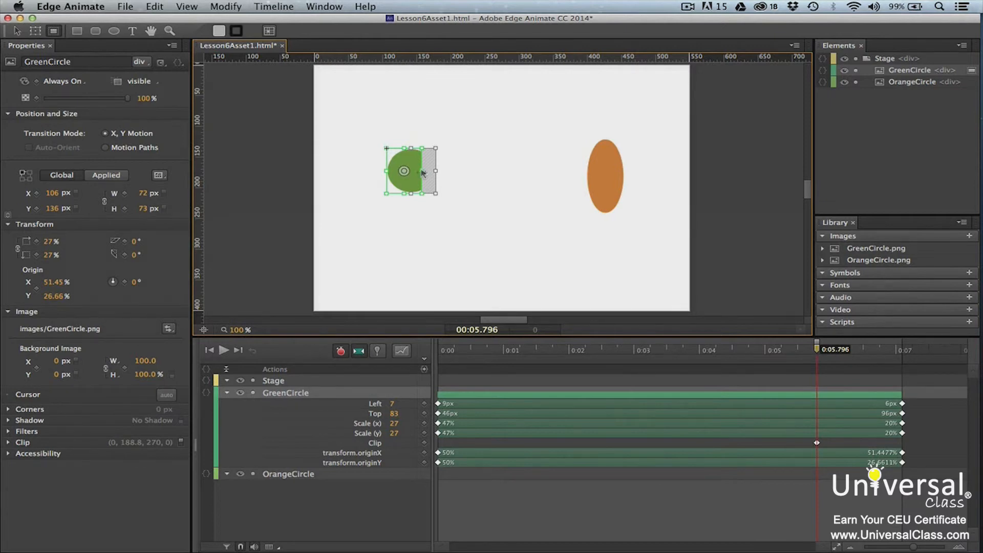
Step: Set the Pin at 0:00 and the playhead at 0:02, and widen the green circle's clip to about (0, 267.06, 270, 0)
left_click(443, 351)
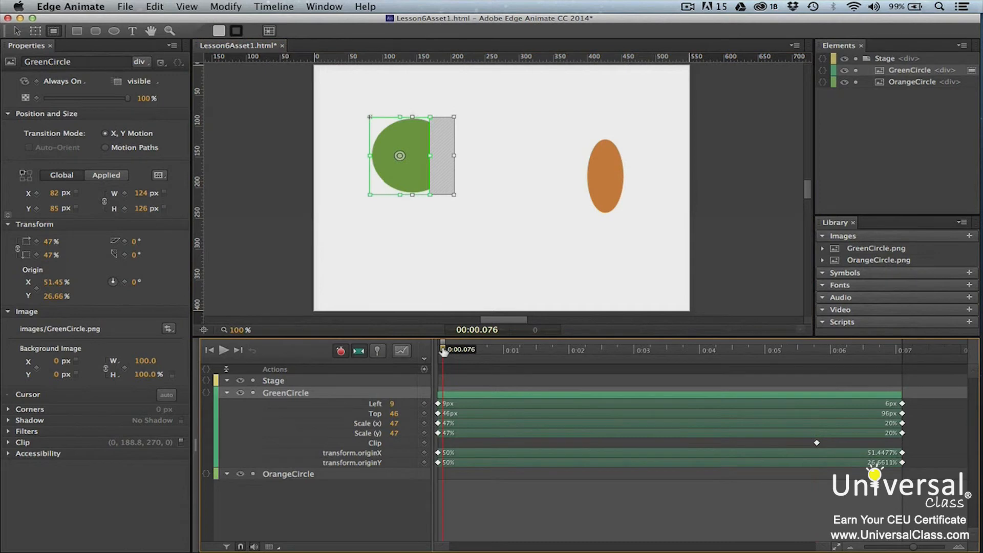
left_click(380, 352)
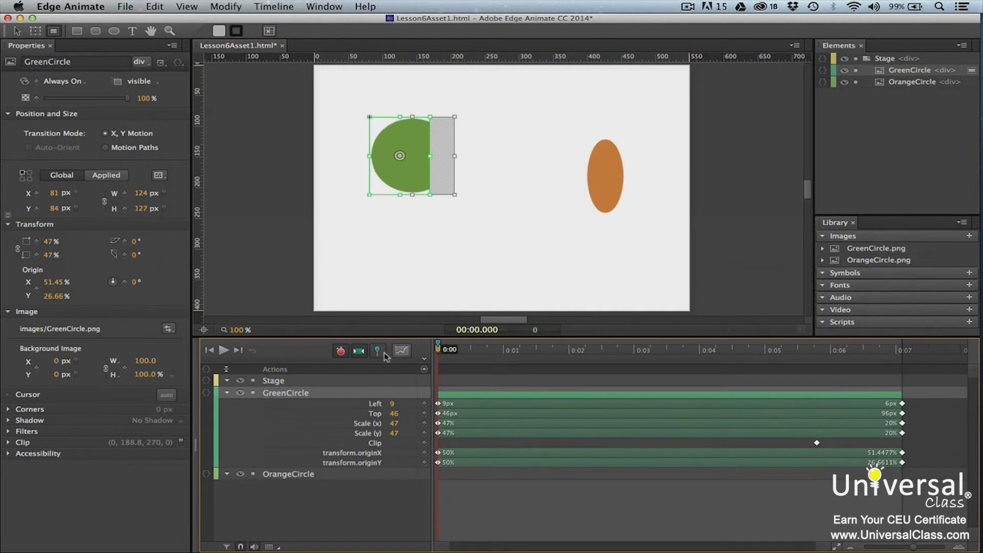
left_click_drag(437, 351, 568, 352)
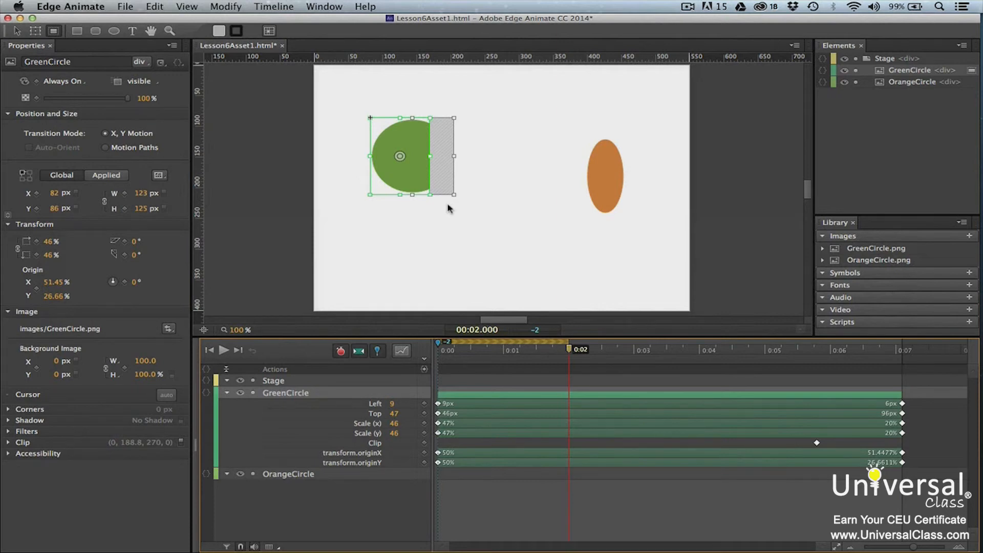
left_click_drag(430, 156, 453, 156)
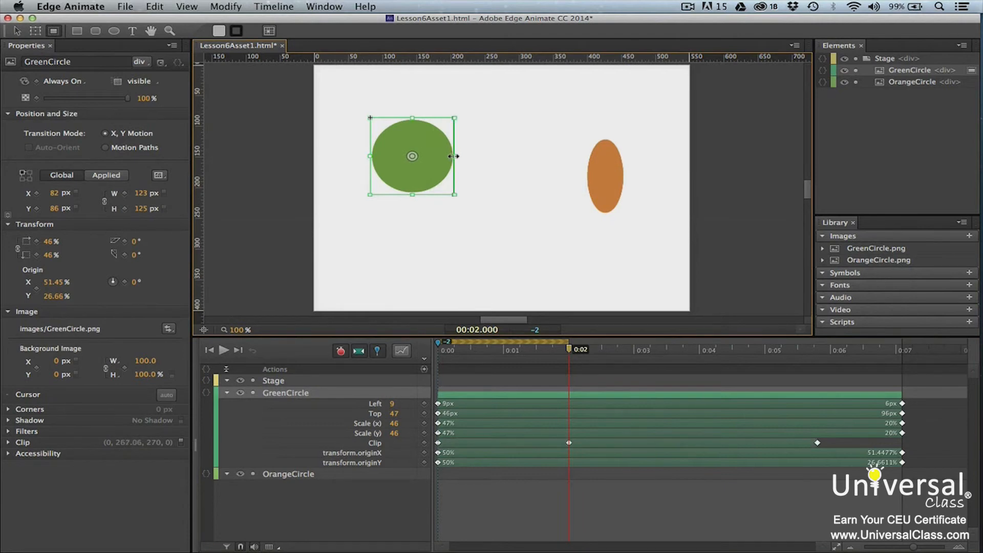
Step: Play back the green circle's clipping animation and stop the playback
left_click(340, 234)
key("space")
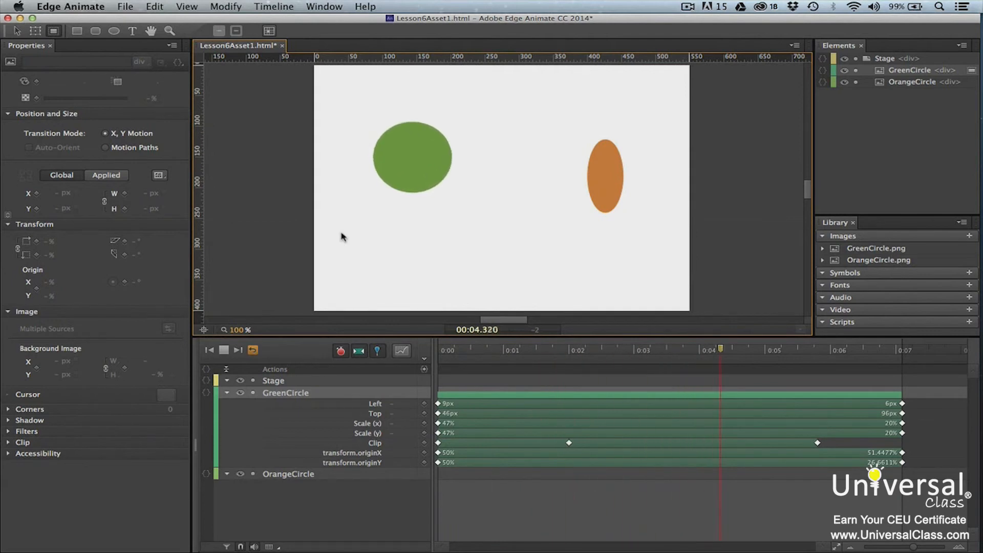
key("space")
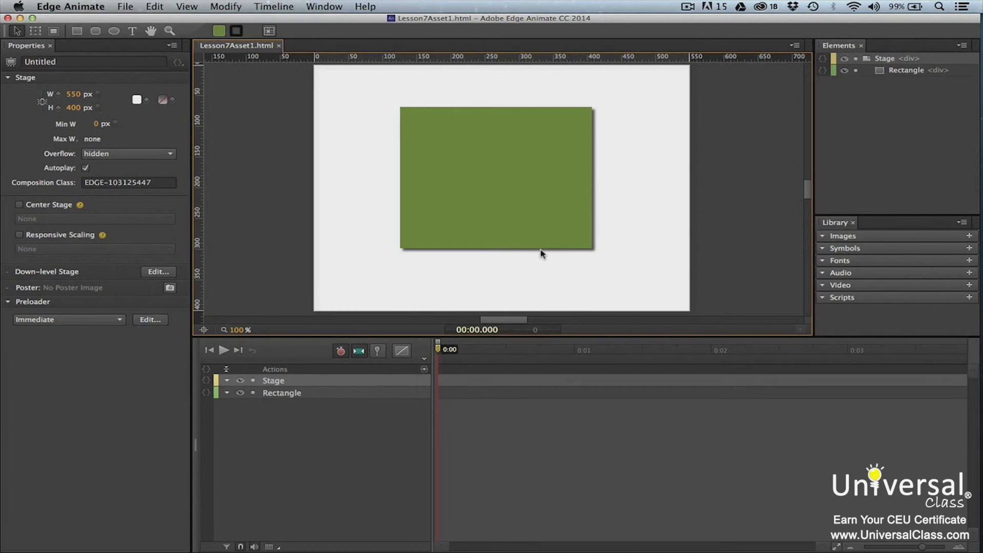
Step: Add keyframes at 0:00 for the green rectangle's horizontal and vertical box shadow offsets
left_click(541, 204)
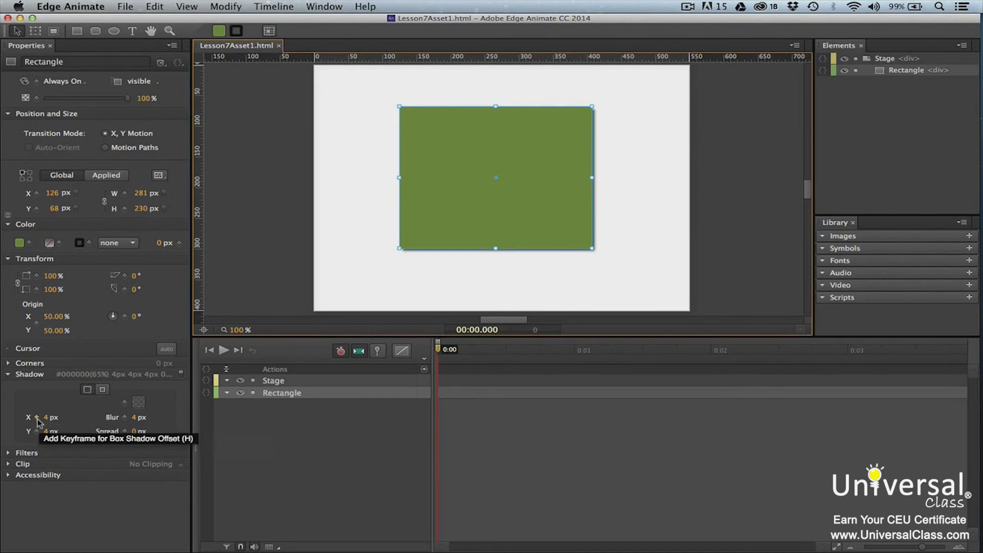
left_click(37, 417)
left_click(37, 432)
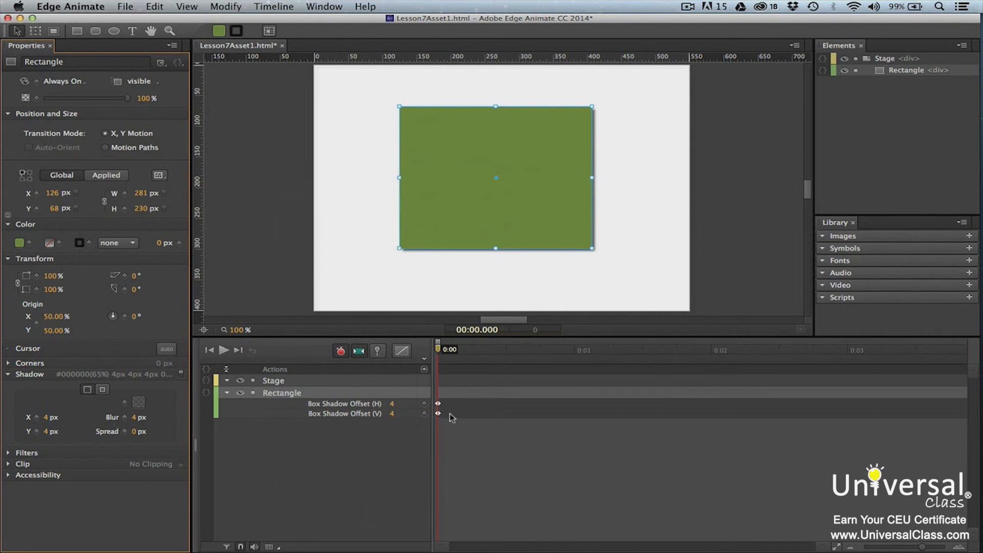
Step: Set the rectangle's shadow X and Y offsets to 12 px at 0:02 and play back the shadow animation
left_click_drag(437, 350, 709, 368)
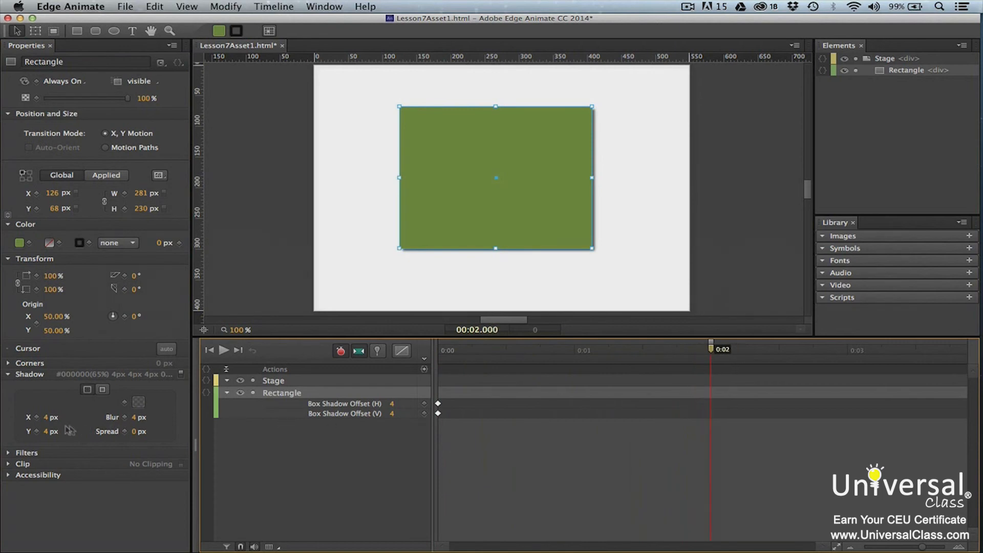
left_click(47, 418)
type("12")
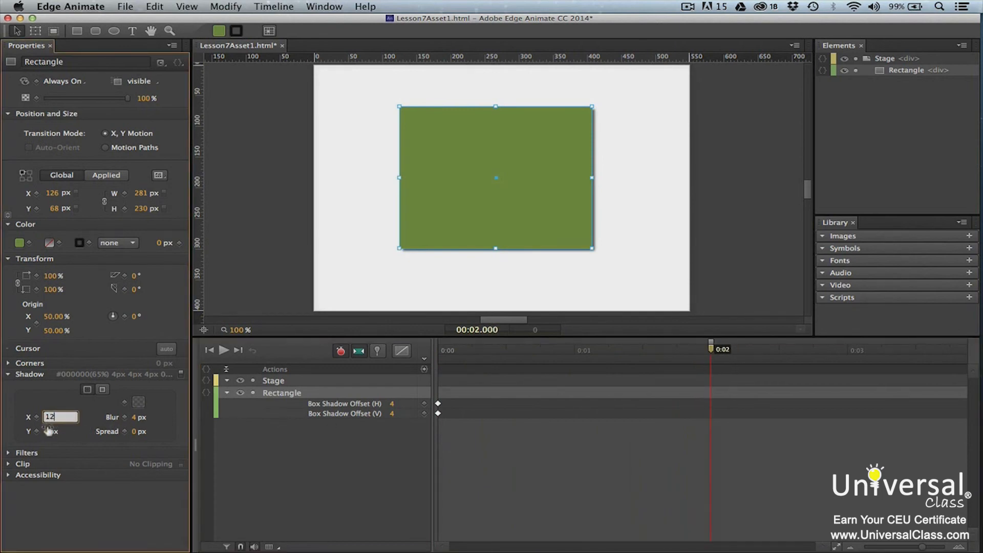
key("Tab")
type("12")
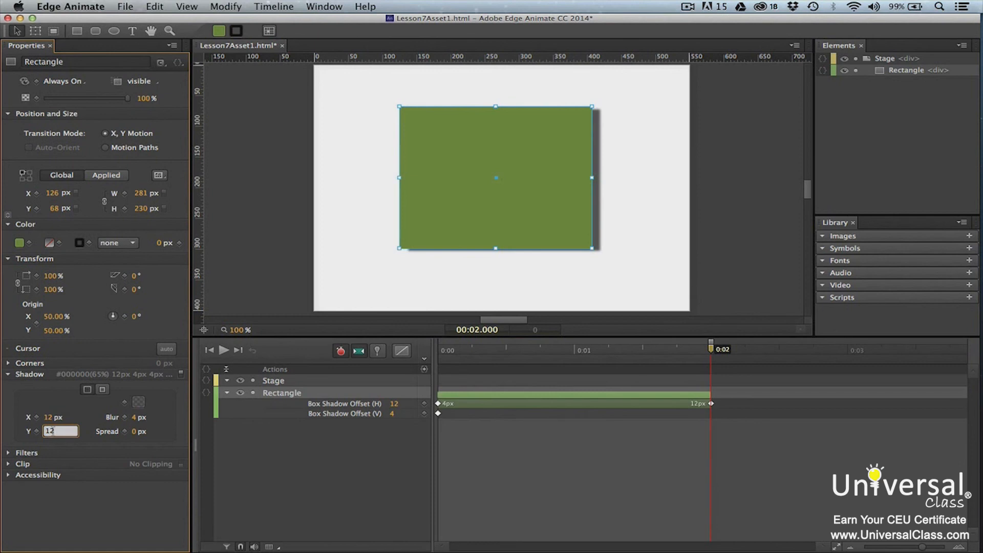
key("Return")
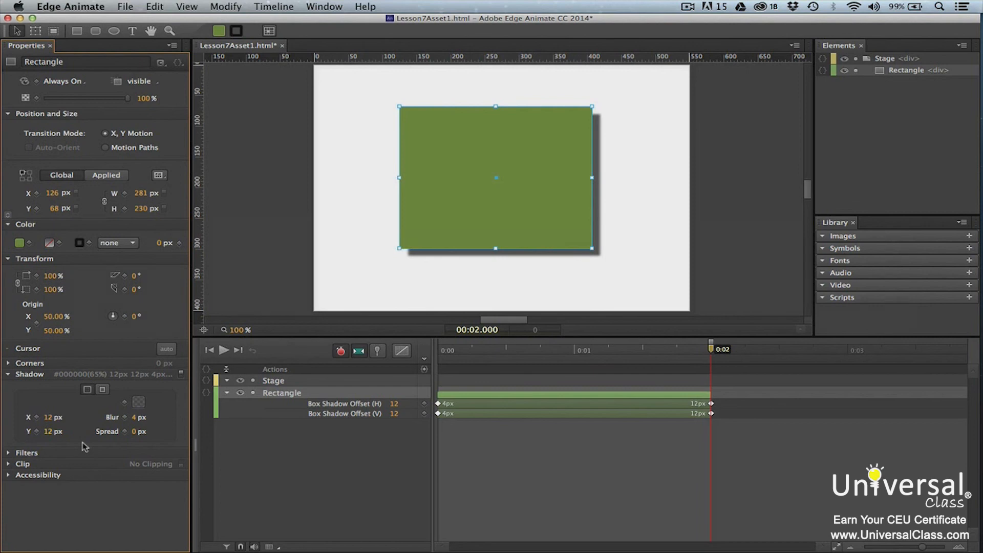
key("space")
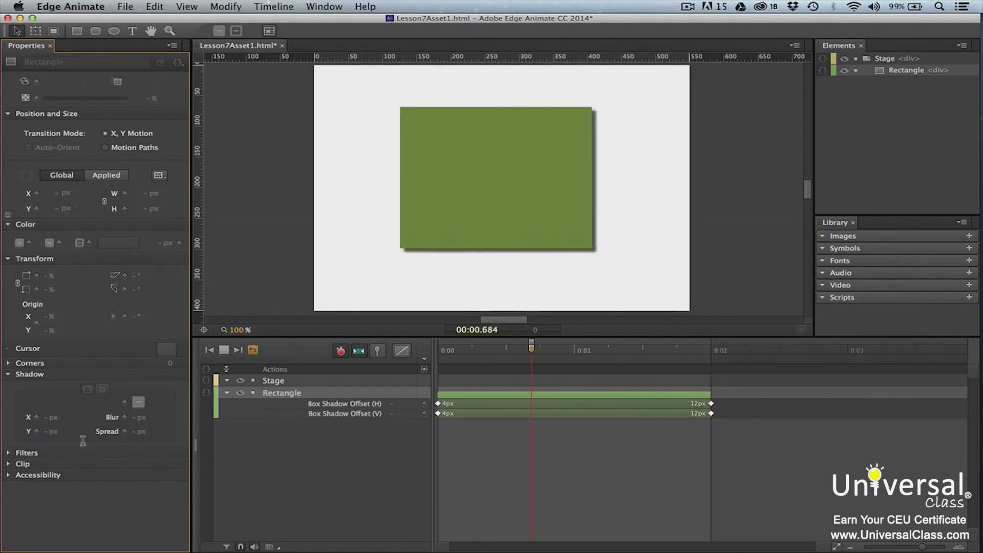